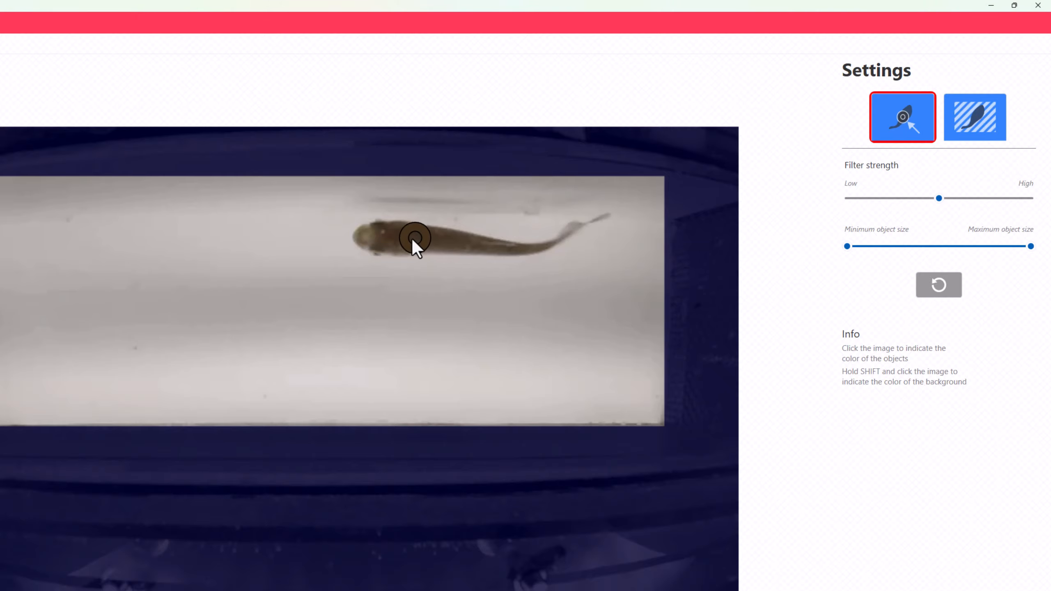
Step: Sample the fish's body in the video image as the object colour for the filter and inspect the highlighted area
click(396, 235)
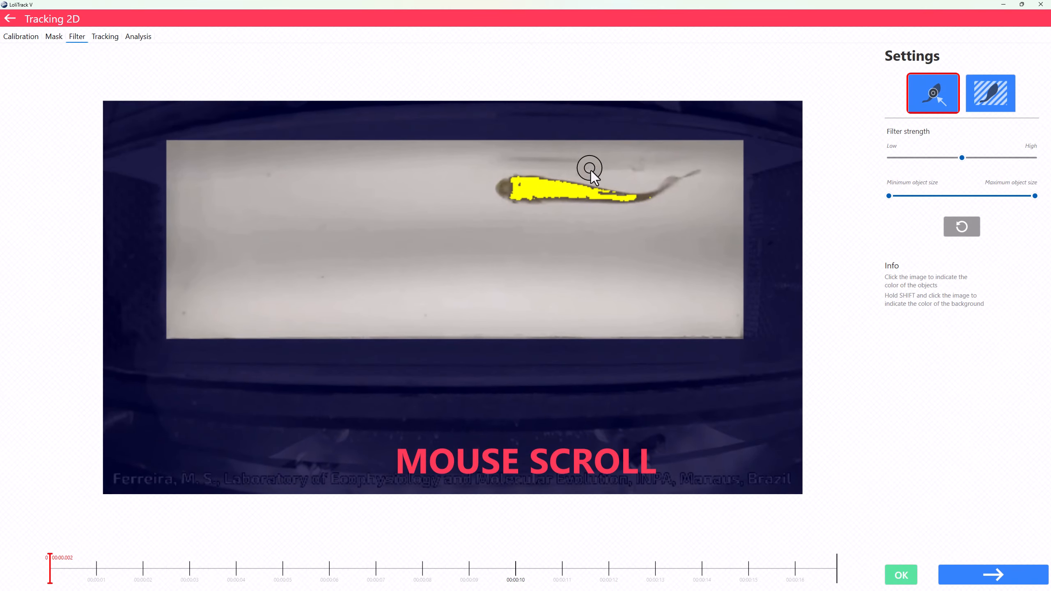
scroll(592, 171, up, 2)
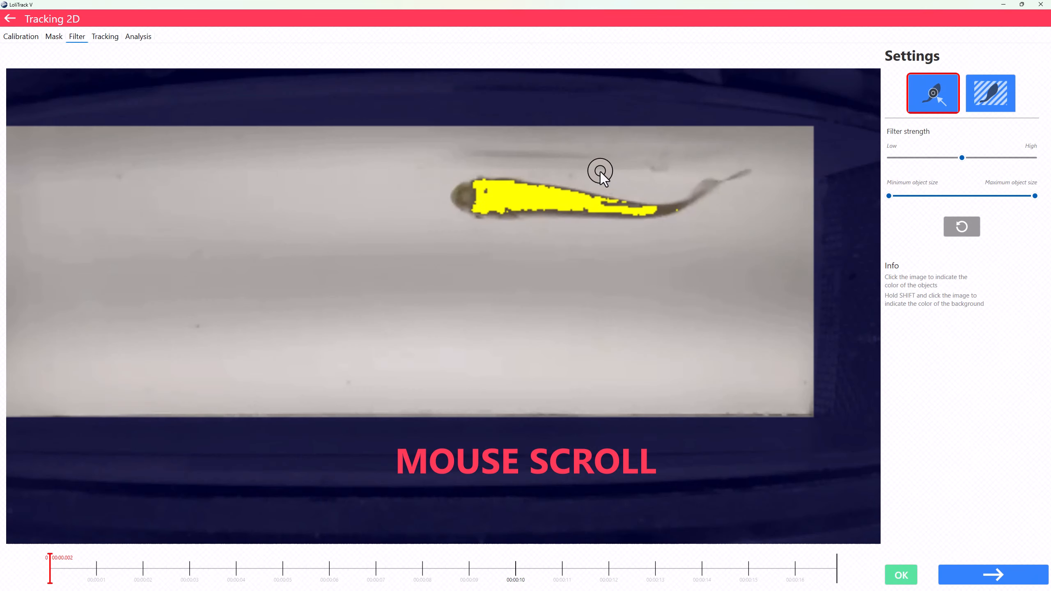
scroll(602, 170, up, 3)
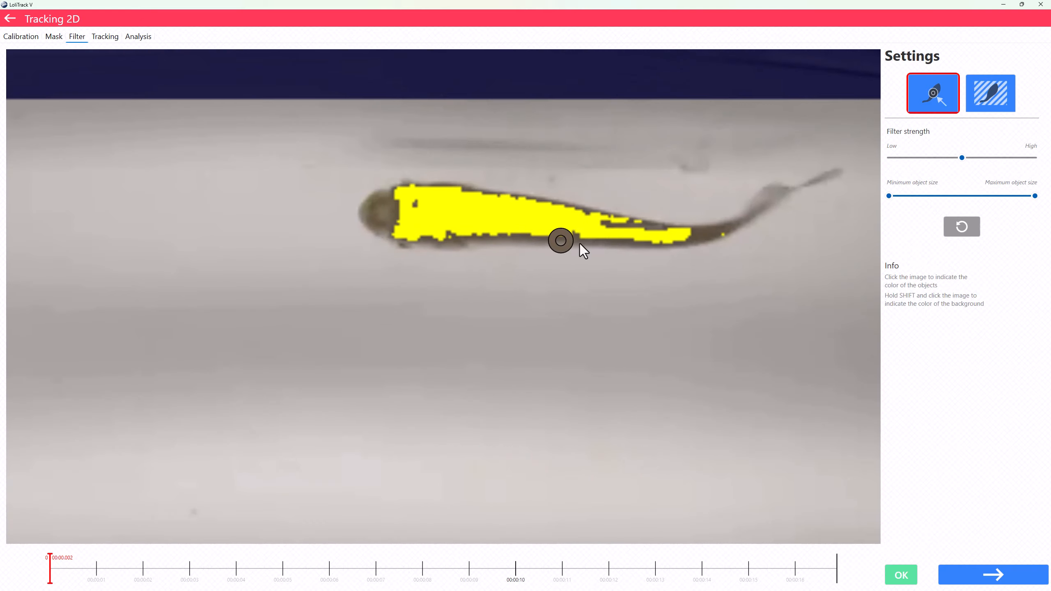
scroll(481, 132, down, 5)
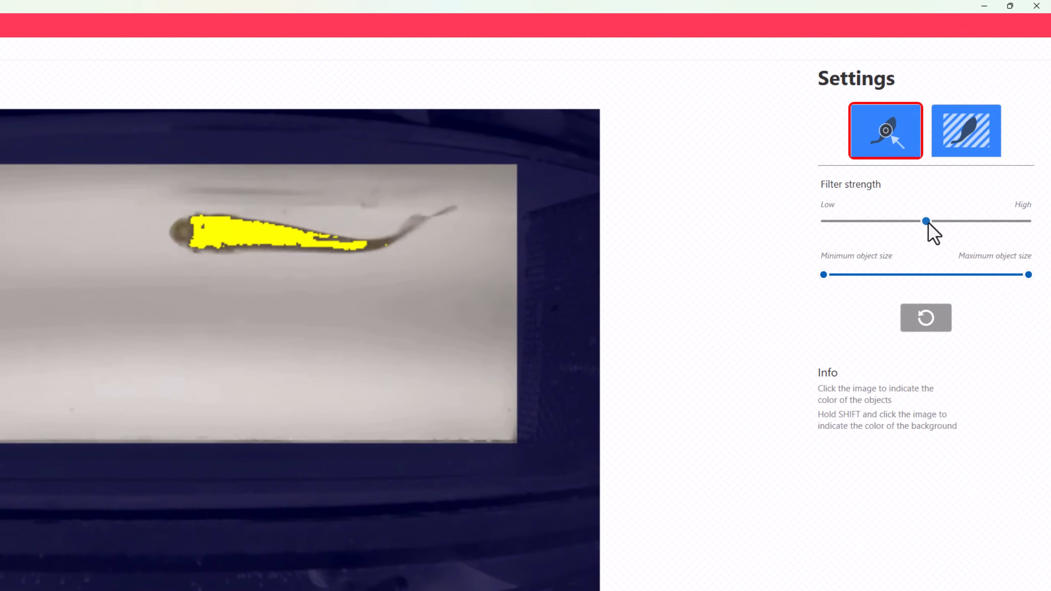
Step: Try higher filter strengths and settle at about four-fifths of the range, highlighting the fish without flooding the background
drag(929, 223, 969, 223)
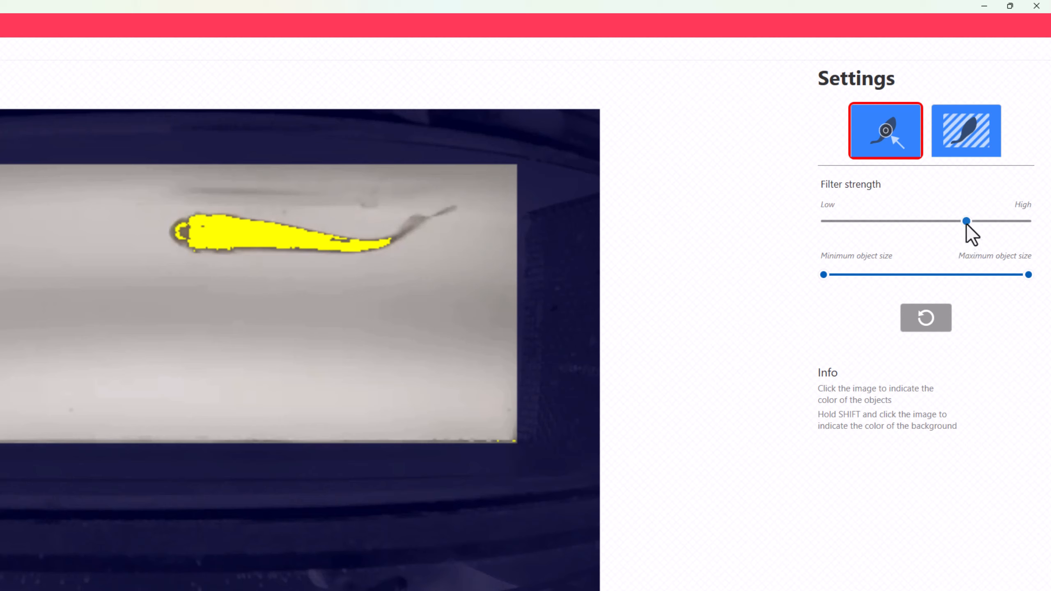
drag(967, 224, 1016, 226)
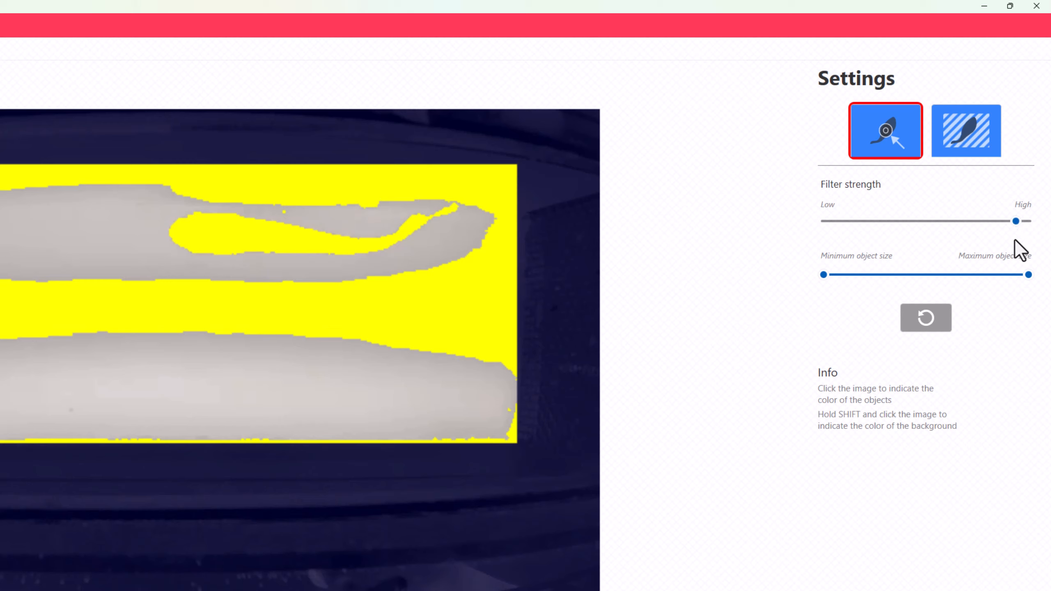
drag(1017, 228, 997, 224)
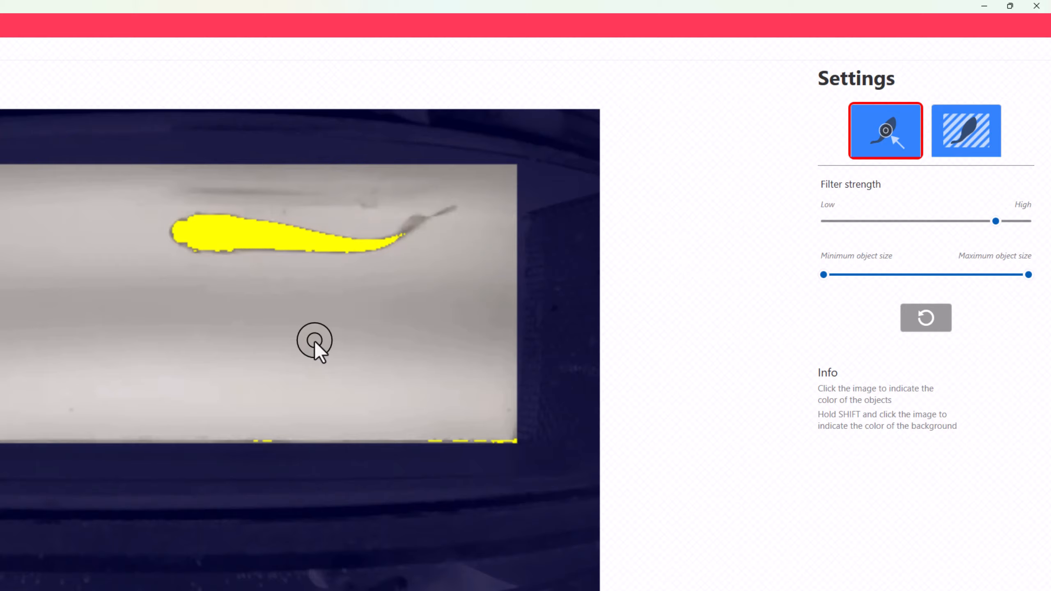
Step: Narrow the object size range by slightly raising the minimum and lowering the maximum to about three-quarters, excluding specks along the tank's lower edge
scroll(503, 450, up, 2)
scroll(503, 450, up, 2)
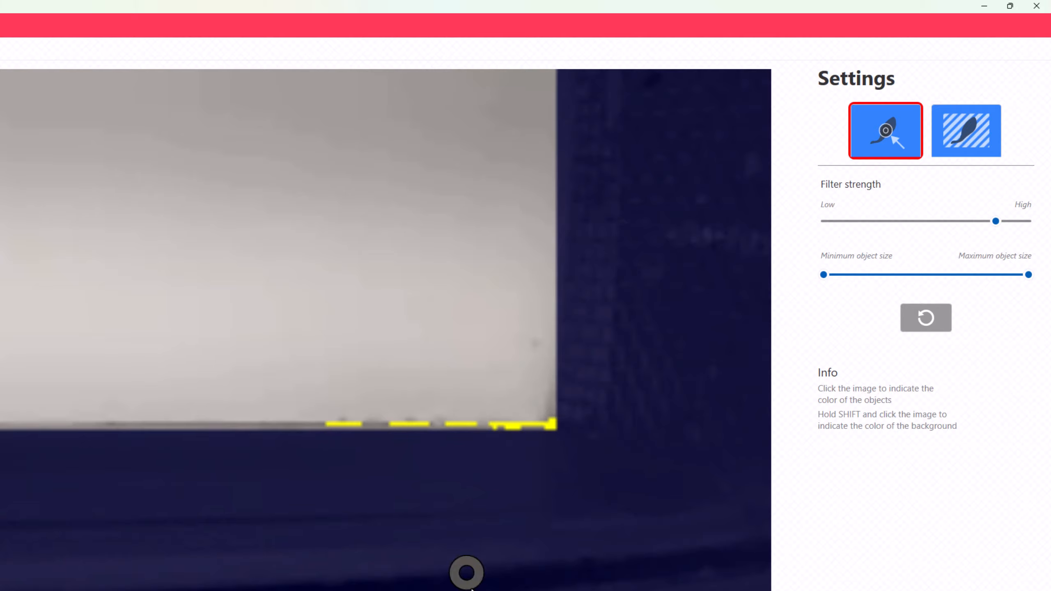
scroll(542, 534, down, 4)
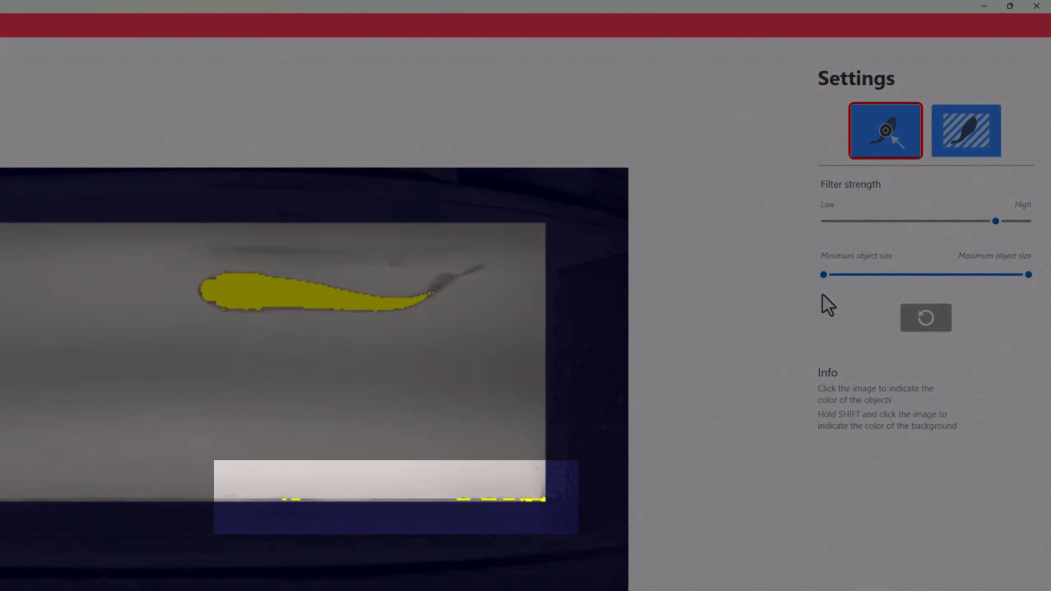
drag(827, 276, 842, 277)
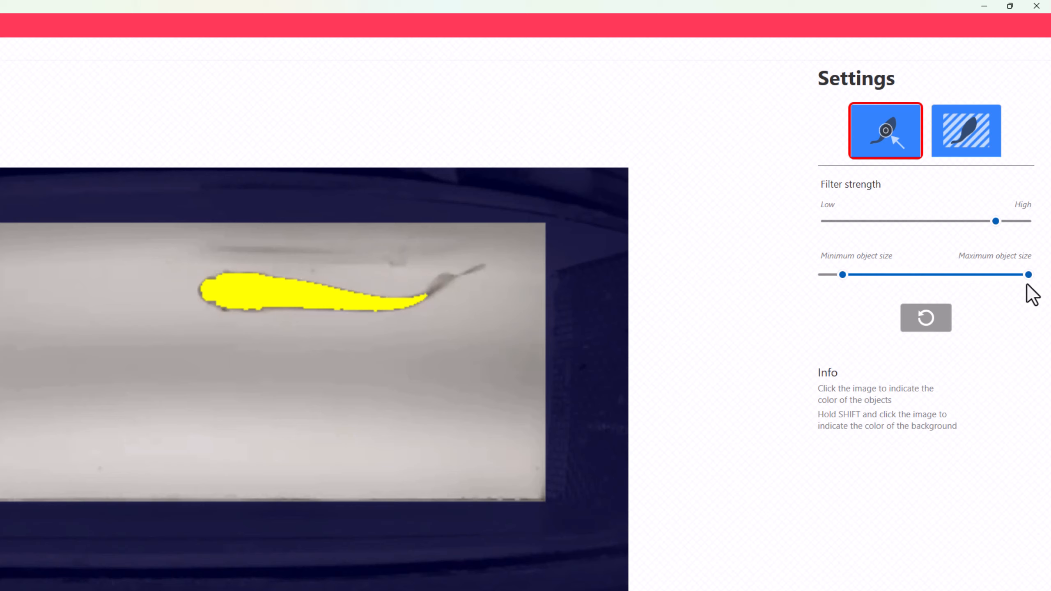
drag(1029, 277, 1027, 277)
drag(914, 276, 912, 276)
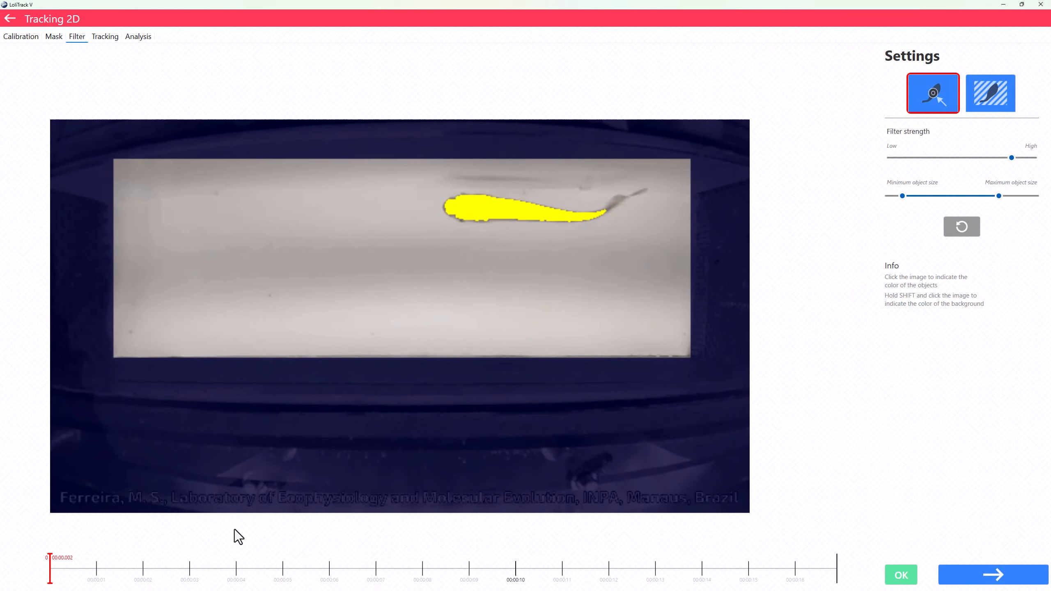
Step: Scrub through the video to check the fish detection, and reset the filter settings
mouse_move(52, 571)
mouse_down()
mouse_move(850, 557)
mouse_move(616, 582)
mouse_move(48, 576)
mouse_up()
click(961, 229)
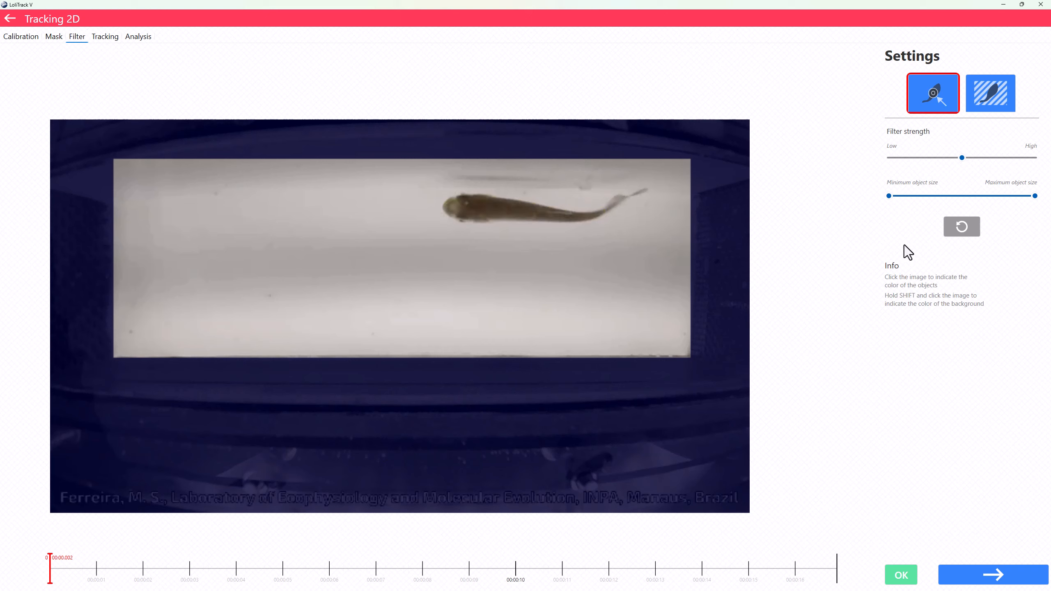
Step: Sample several spots on the fish's body and head as object colours for the filter
click(485, 208)
click(456, 210)
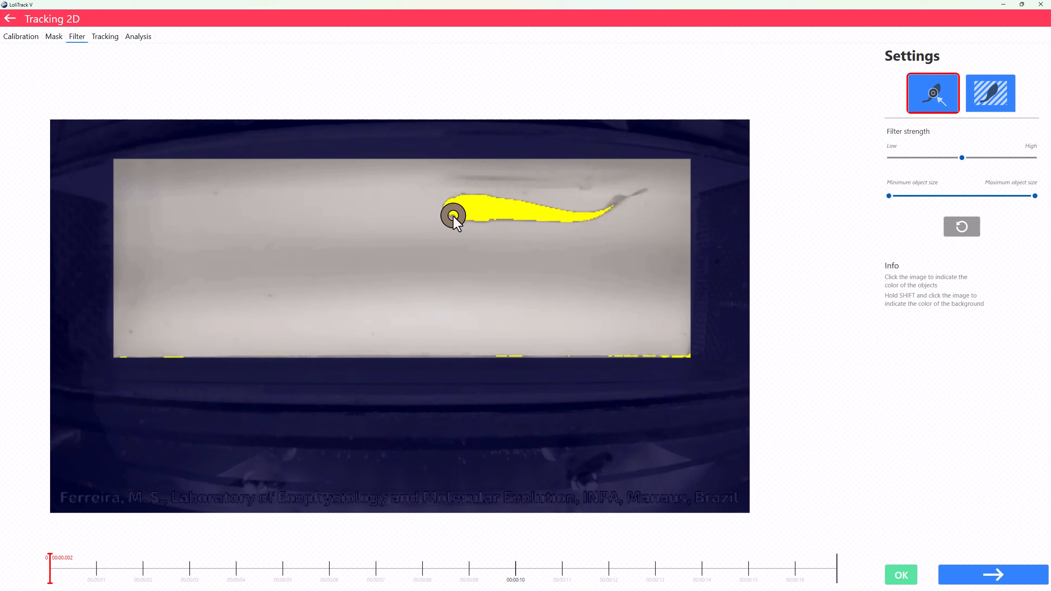
click(454, 217)
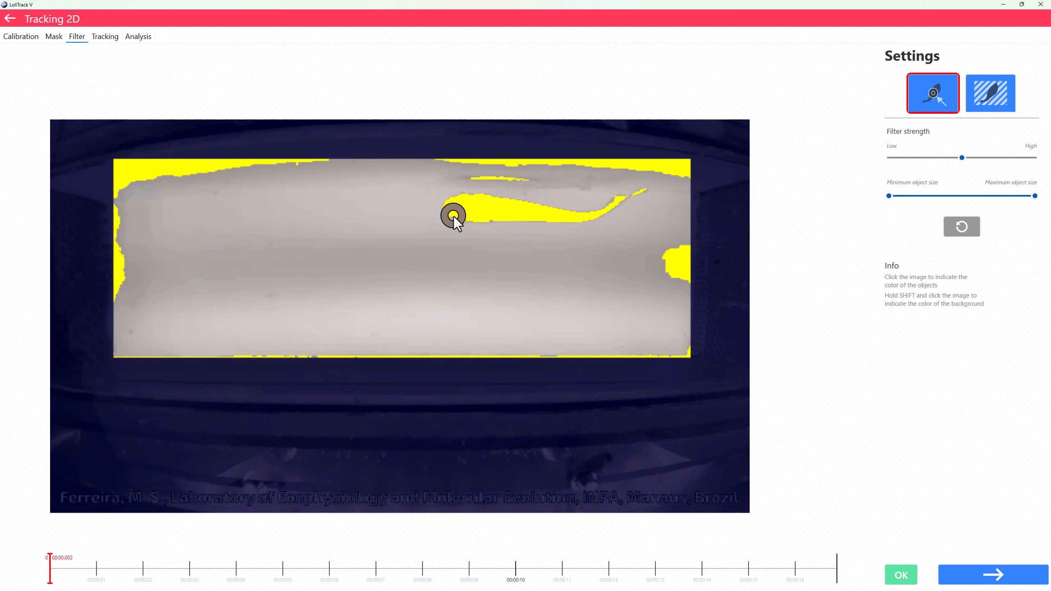
Step: Mark the wrongly highlighted tank end and lower edge as background colours, and reset the filter settings
shift+click(679, 262)
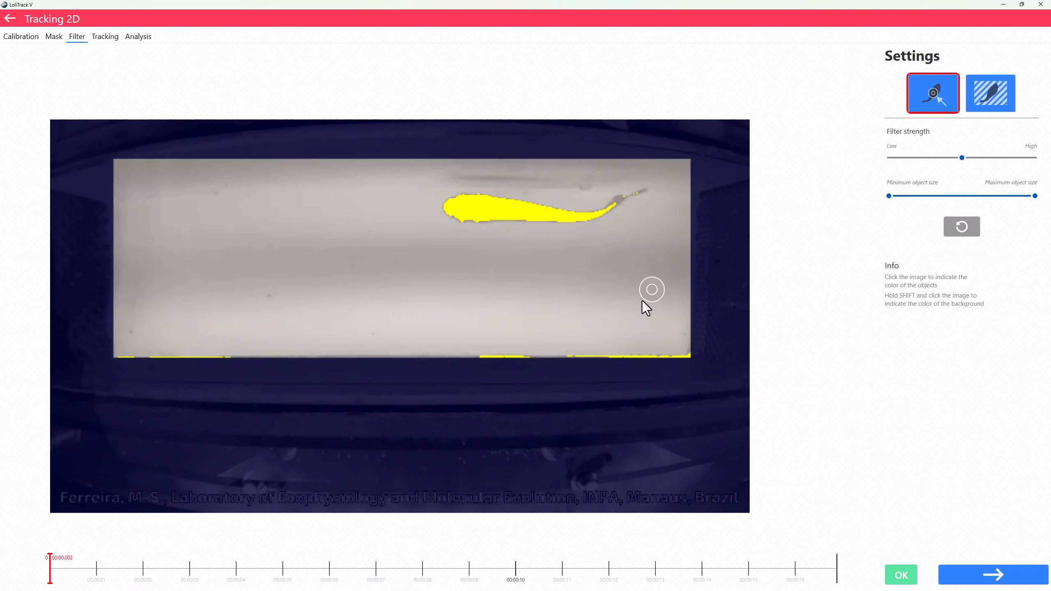
shift+click(618, 357)
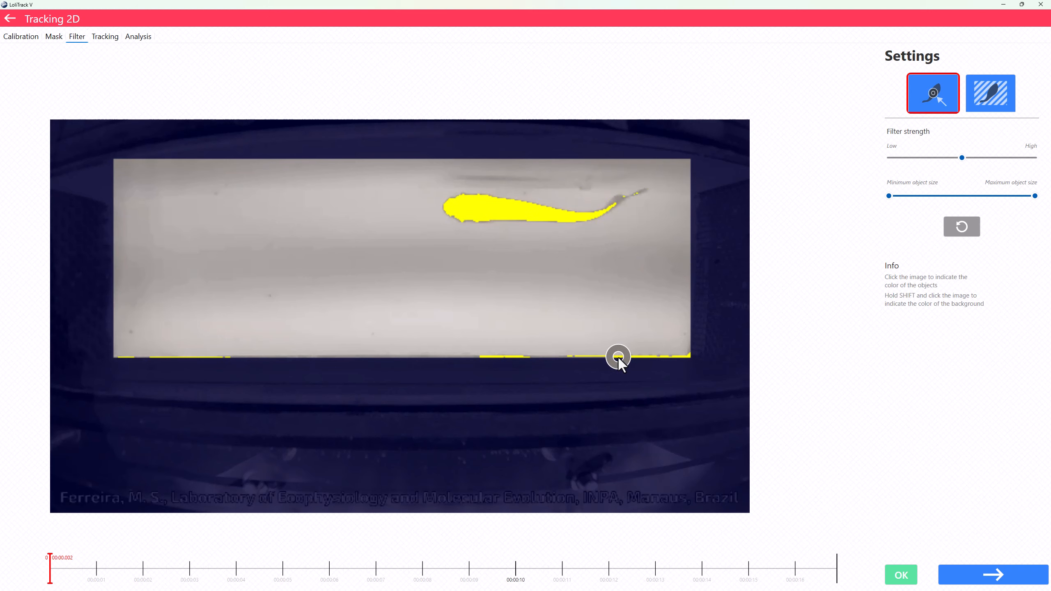
click(664, 355)
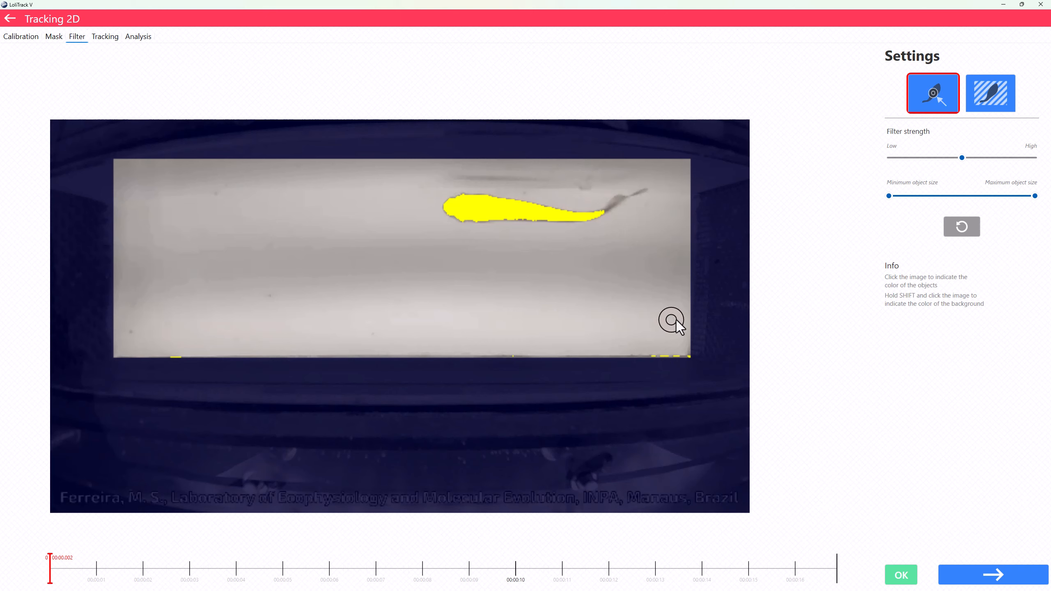
click(961, 230)
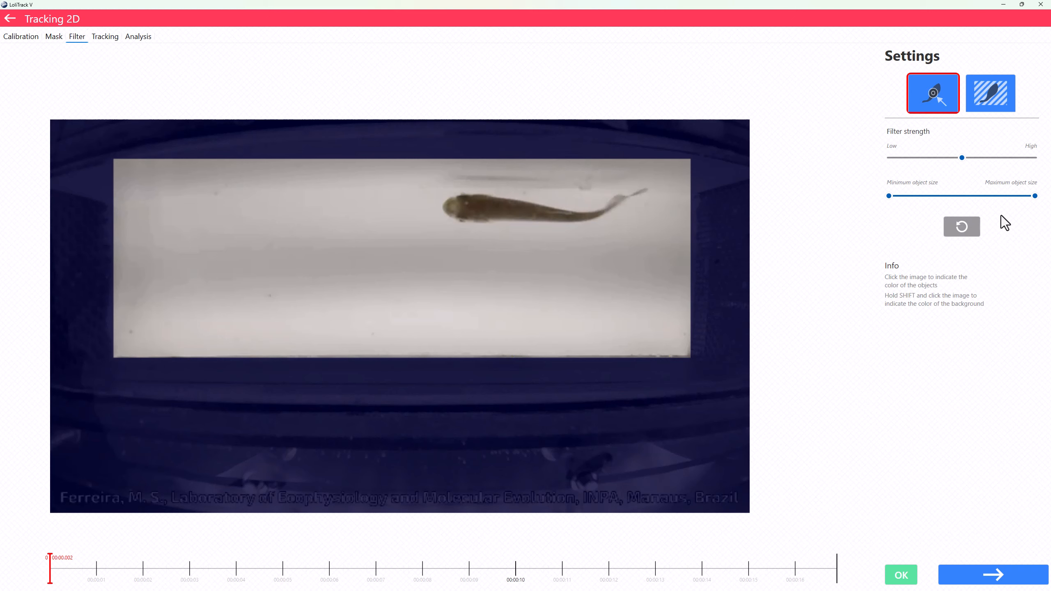
Step: Switch to the background subtraction filter and scrub through the video to compare the current image with the background
click(989, 95)
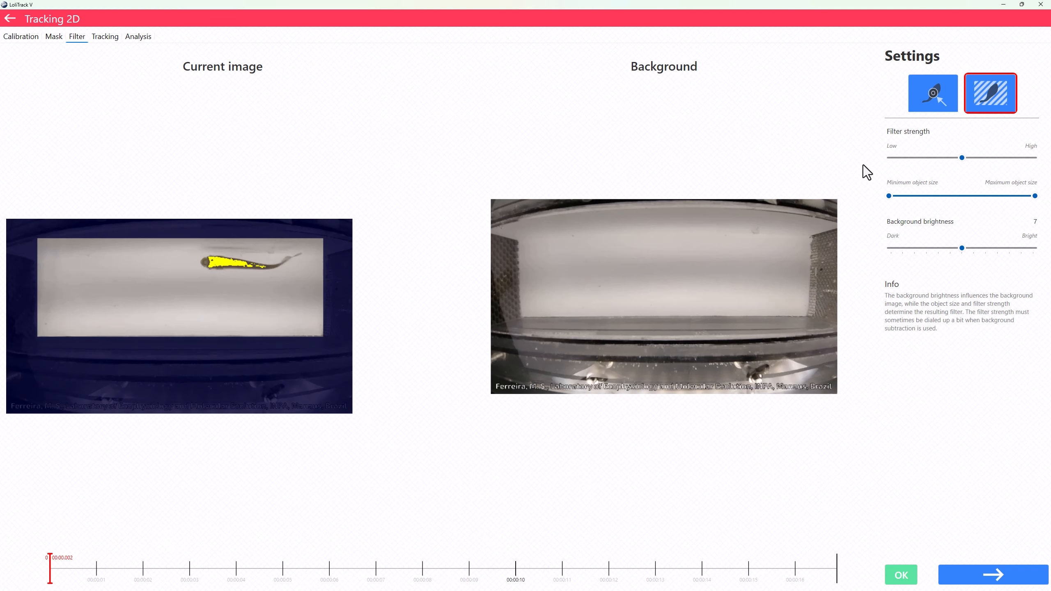
drag(272, 359, 312, 341)
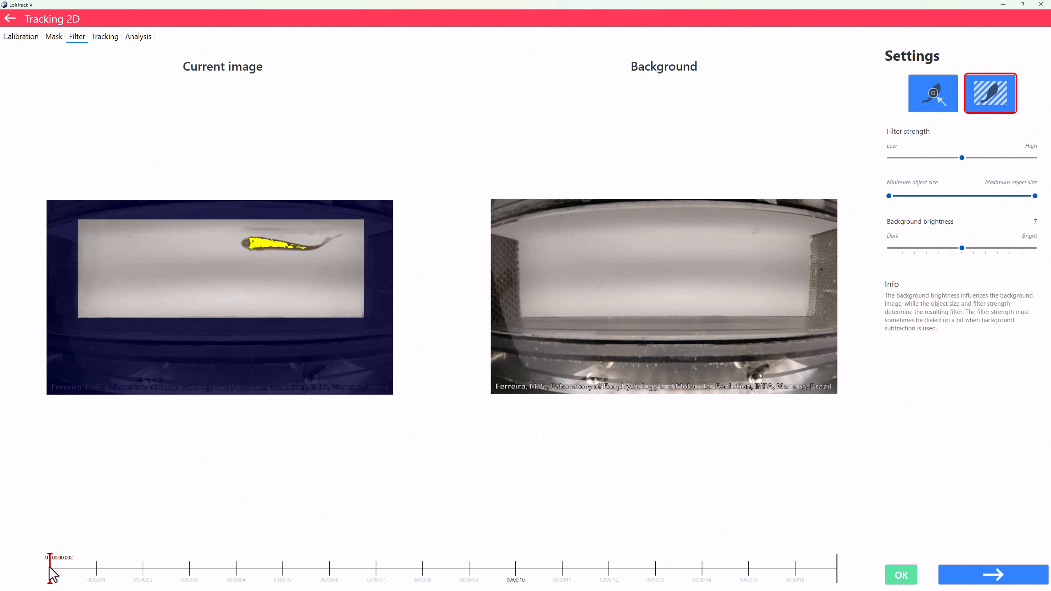
mouse_move(52, 576)
mouse_down()
mouse_move(65, 575)
mouse_move(36, 570)
mouse_up()
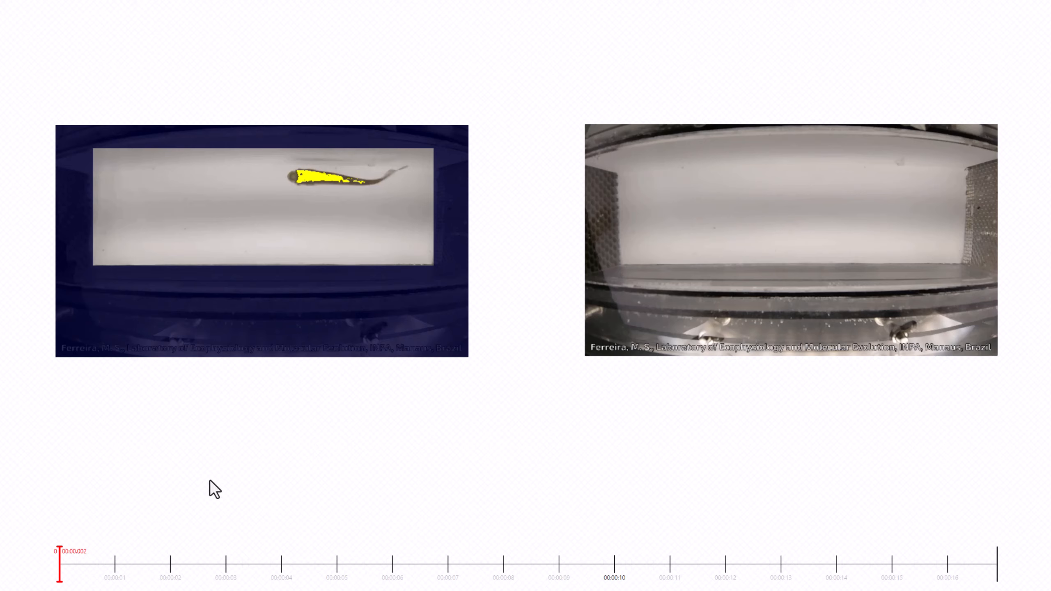
drag(64, 562, 31, 549)
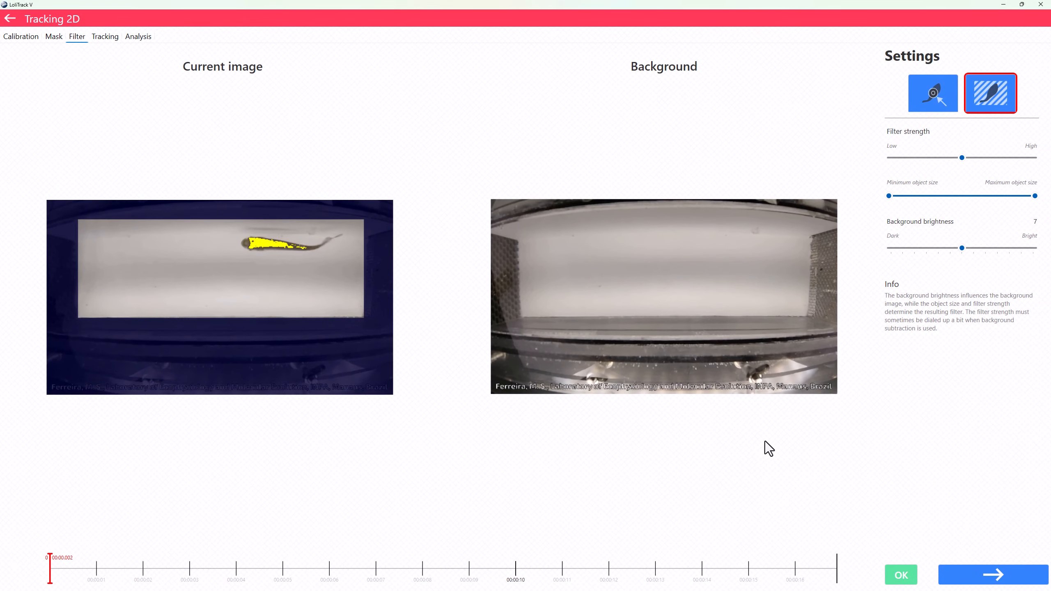
Step: Raise the filter strength to about two-thirds of its range and the minimum object size slightly above its lowest value
drag(965, 159, 988, 163)
drag(990, 164, 988, 166)
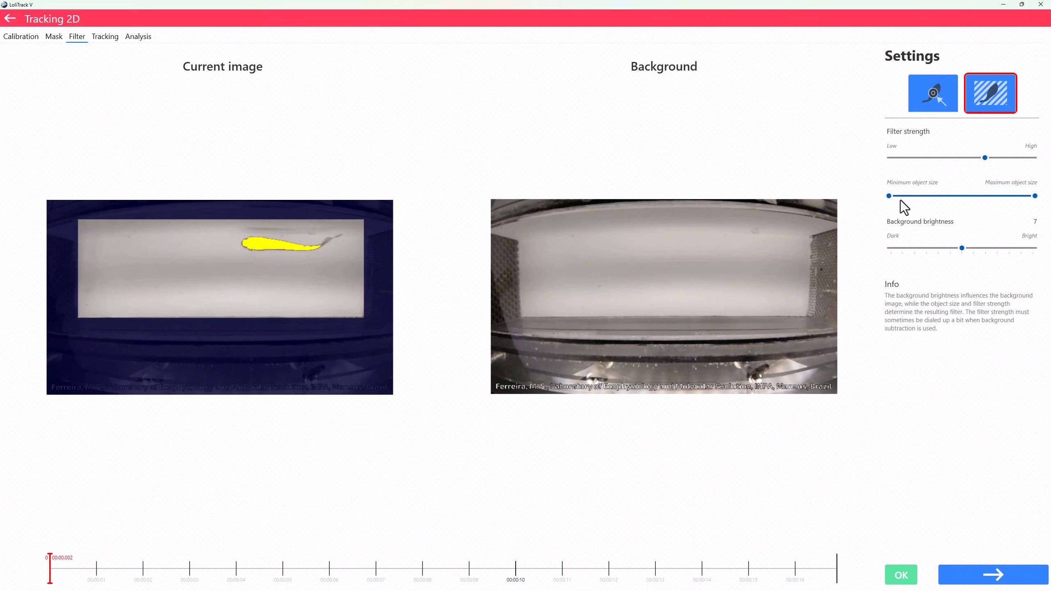
drag(890, 196, 895, 197)
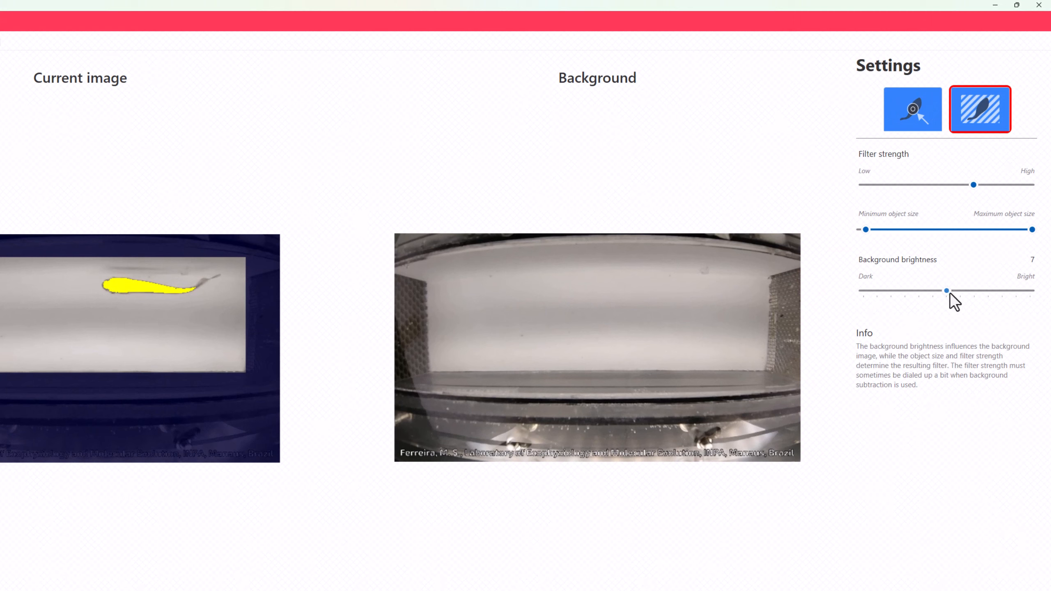
Step: Set the background brightness to 10 and raise the filter strength slightly, checking the fish detection across the video
drag(961, 292, 985, 292)
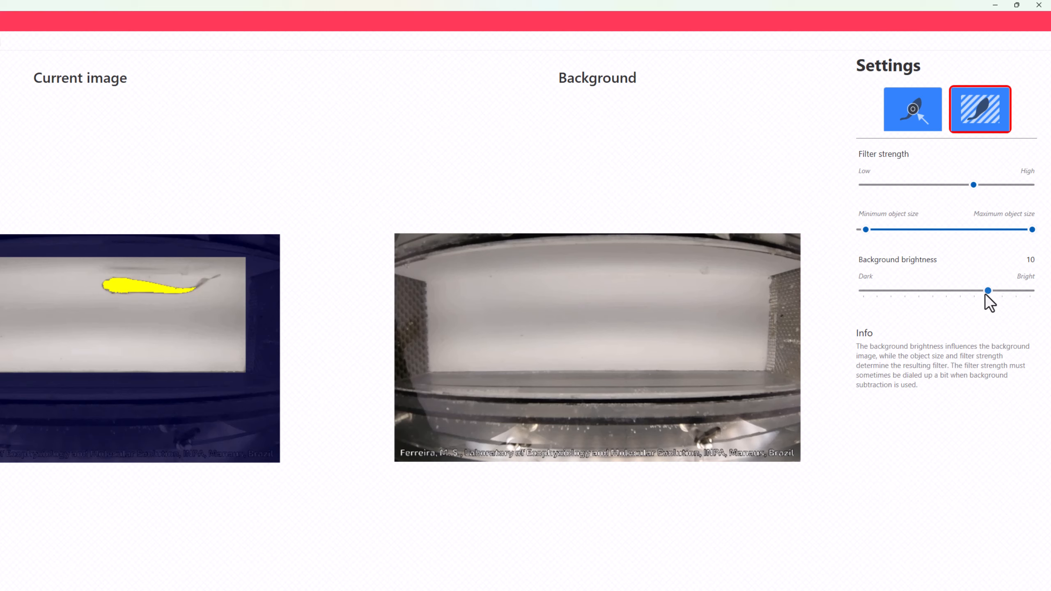
mouse_move(988, 292)
mouse_down()
mouse_move(916, 293)
mouse_move(989, 291)
mouse_up()
drag(975, 185, 989, 189)
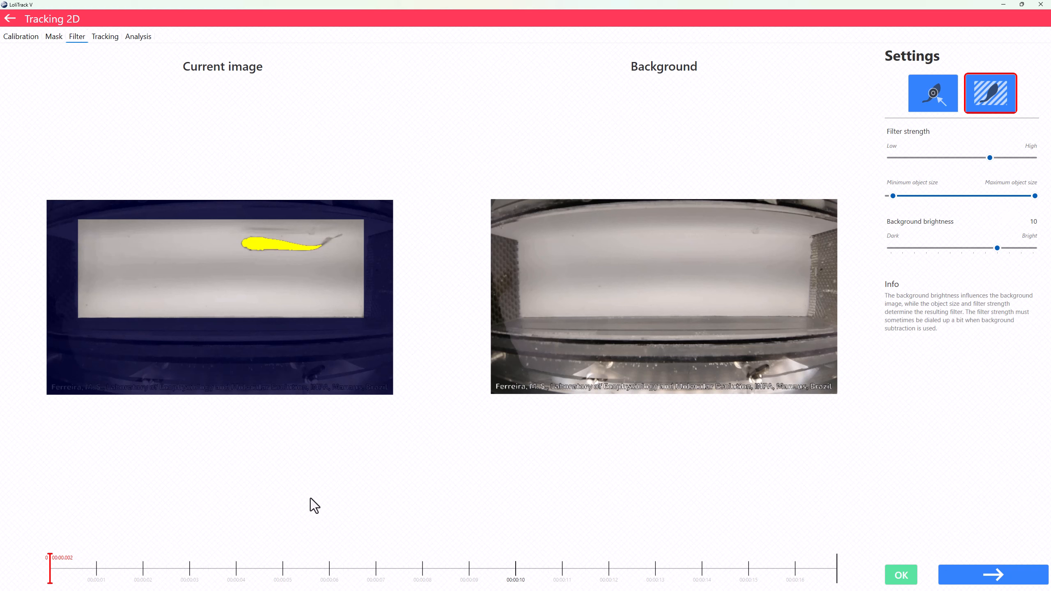
drag(62, 574, 22, 577)
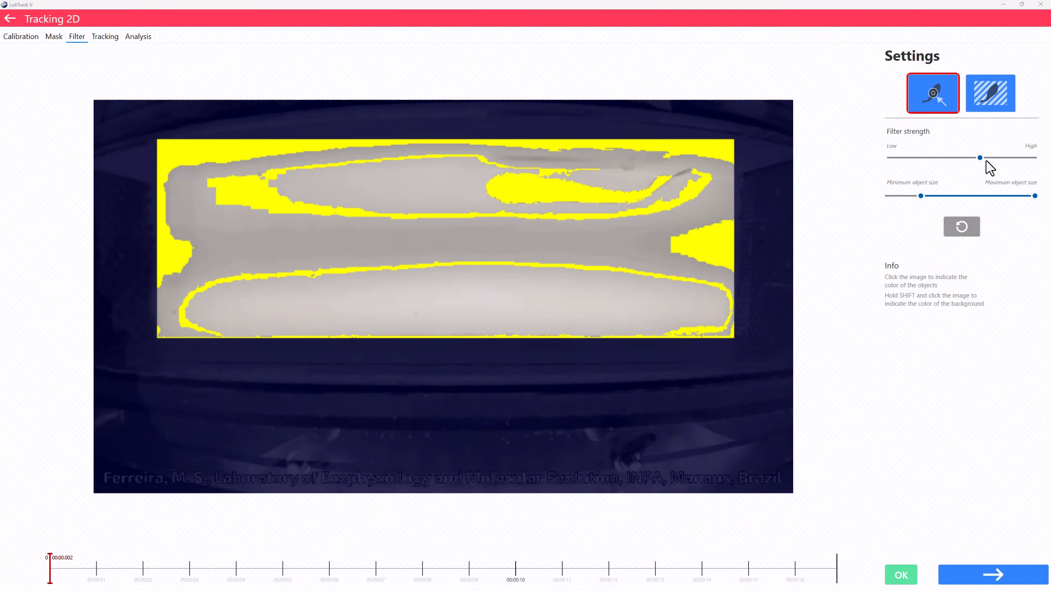
Step: Raise the filter strength to about 70% of its range in the colour filter and switch back to background subtraction
drag(974, 158, 996, 161)
click(993, 107)
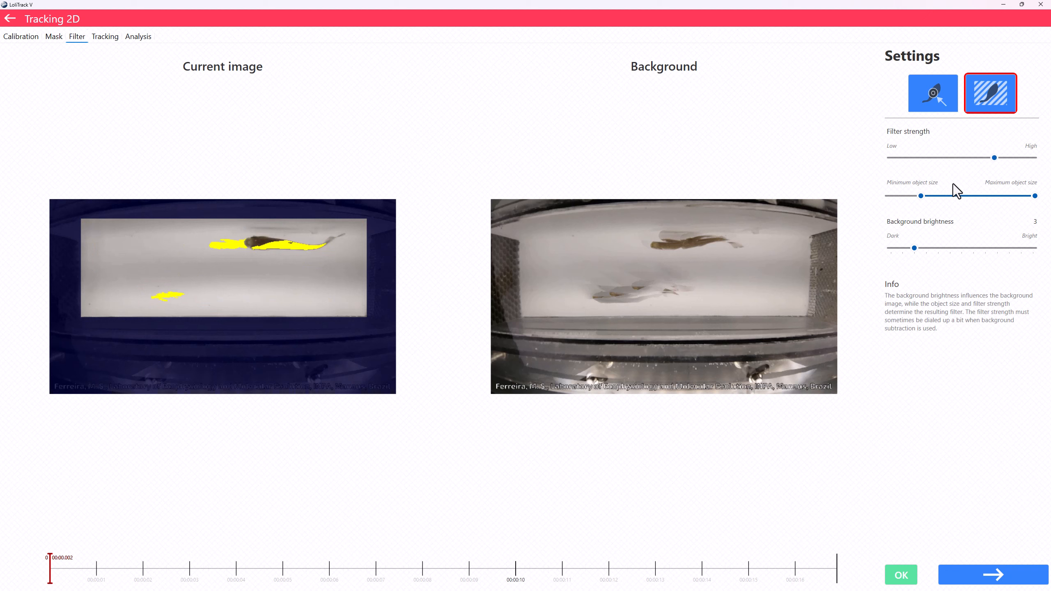